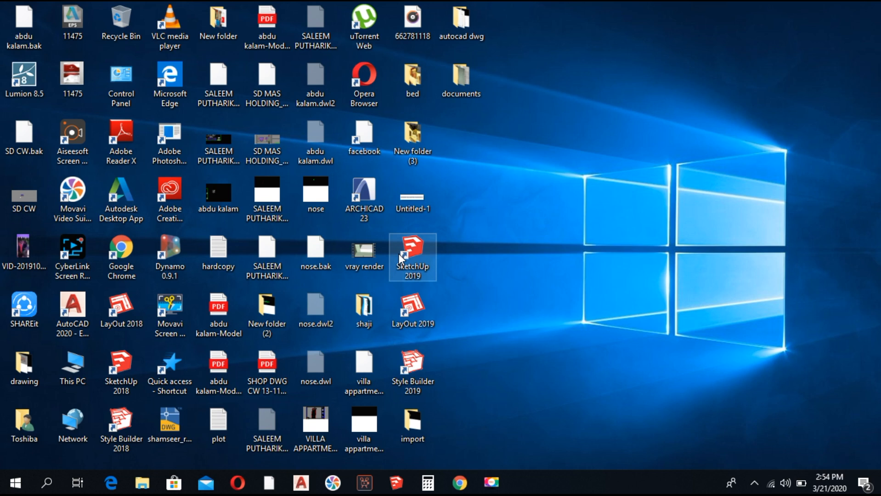
- Open SketchUp 2019 and create a new model from the Architectural Centimeter template
{"action": "right_click", "coordinate": [422, 272]}
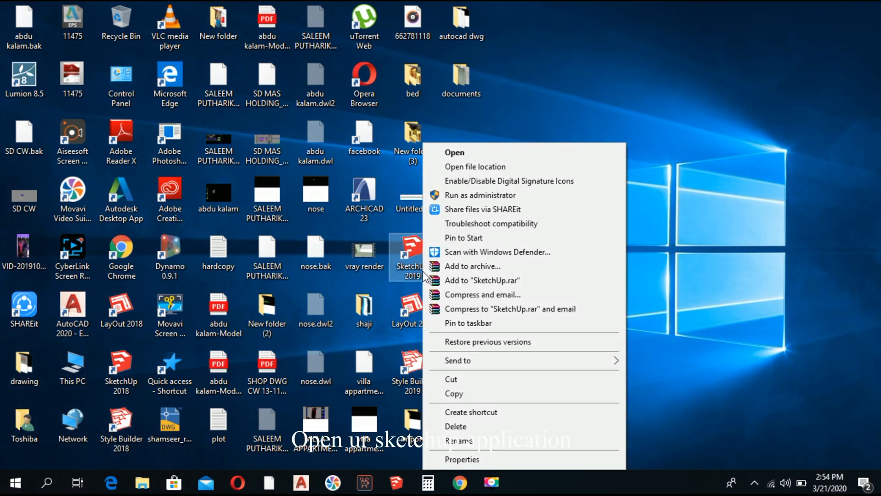
{"action": "left_click", "coordinate": [459, 152]}
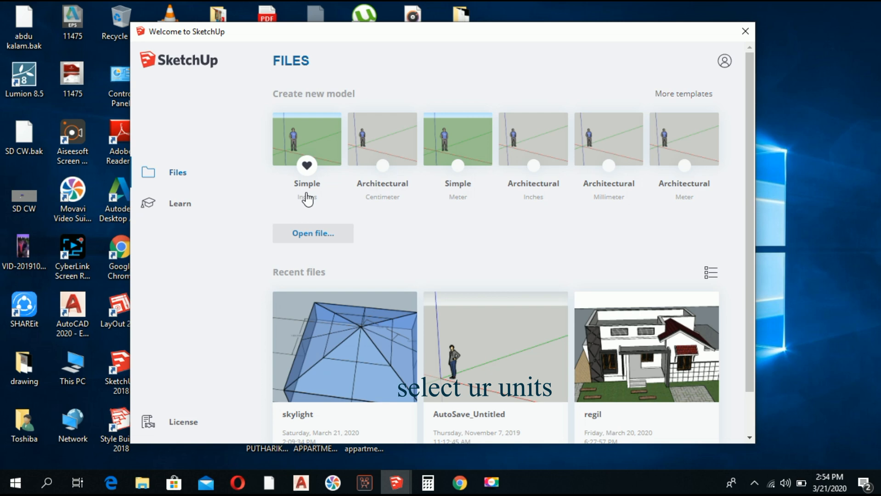
{"action": "left_click", "coordinate": [377, 200]}
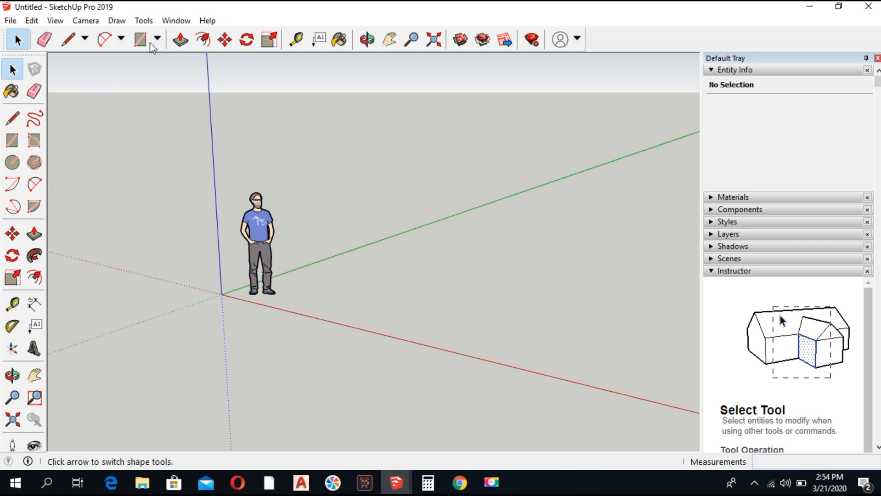
- Review the available length units in the model's measurement unit settings, leaving Centimeters selected
{"action": "left_click", "coordinate": [176, 20]}
{"action": "left_click", "coordinate": [191, 85]}
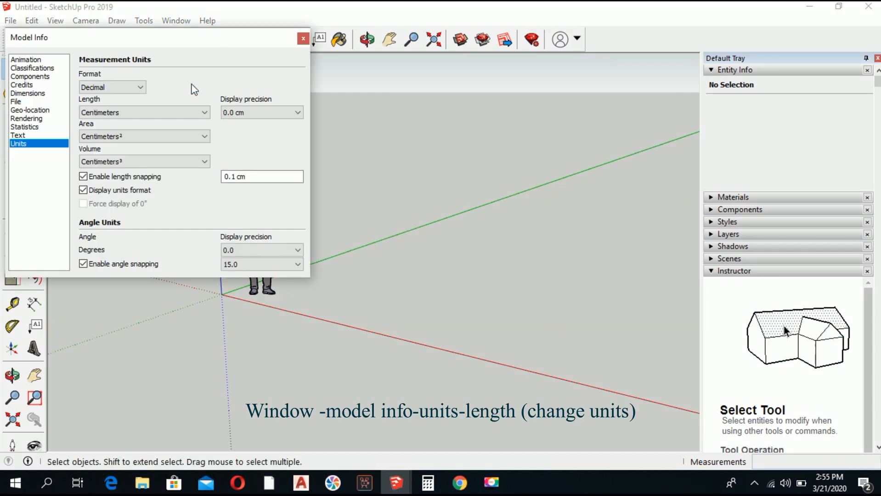
{"action": "left_click", "coordinate": [129, 113]}
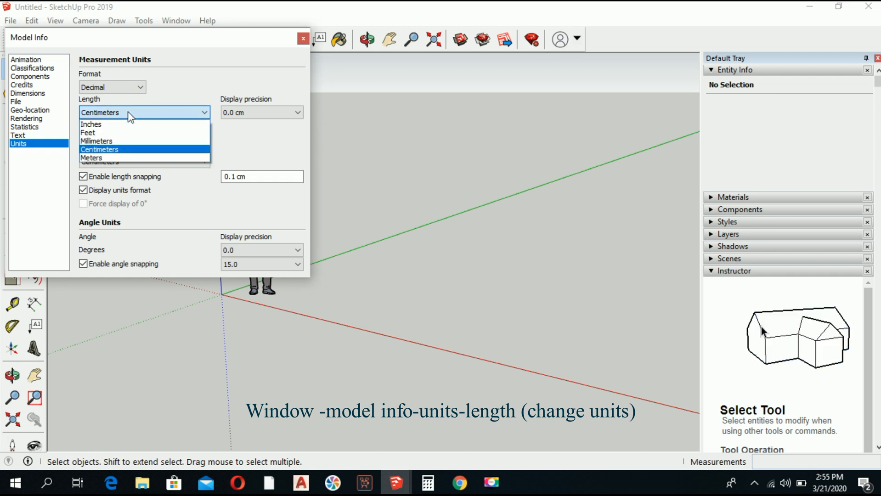
{"action": "left_click", "coordinate": [400, 182]}
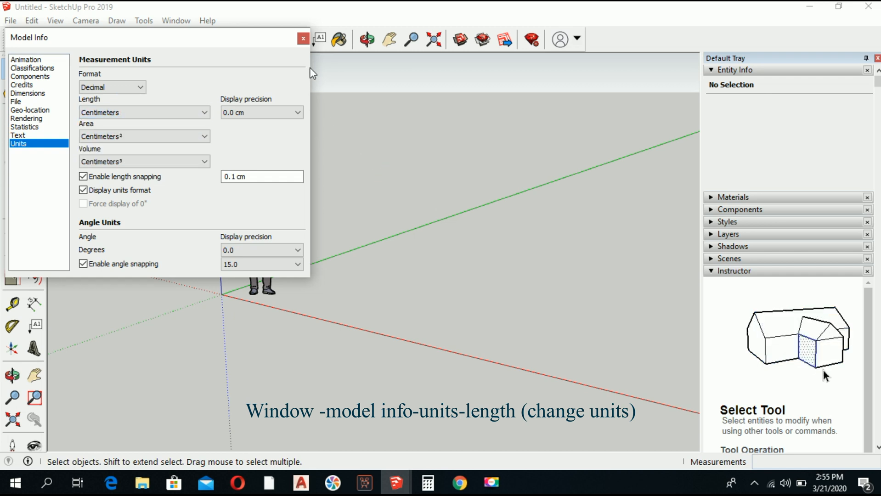
{"action": "left_click", "coordinate": [303, 38]}
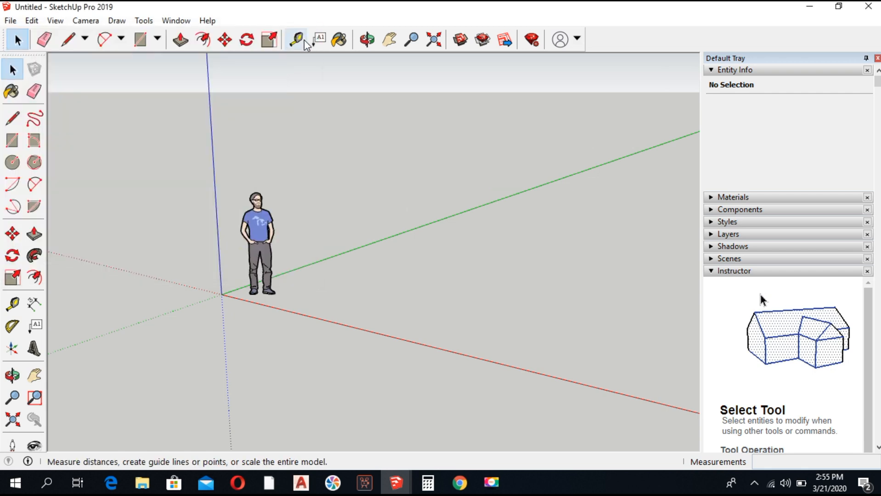
- Import the AutoCAD file "drawing" from the "autocad dwg" folder on the desktop and dismiss the import results
{"action": "left_click", "coordinate": [10, 20]}
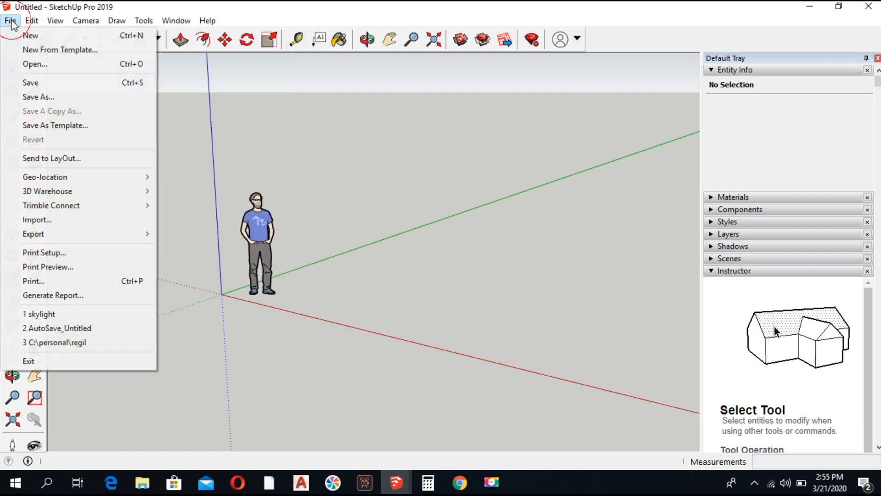
{"action": "left_click", "coordinate": [67, 215]}
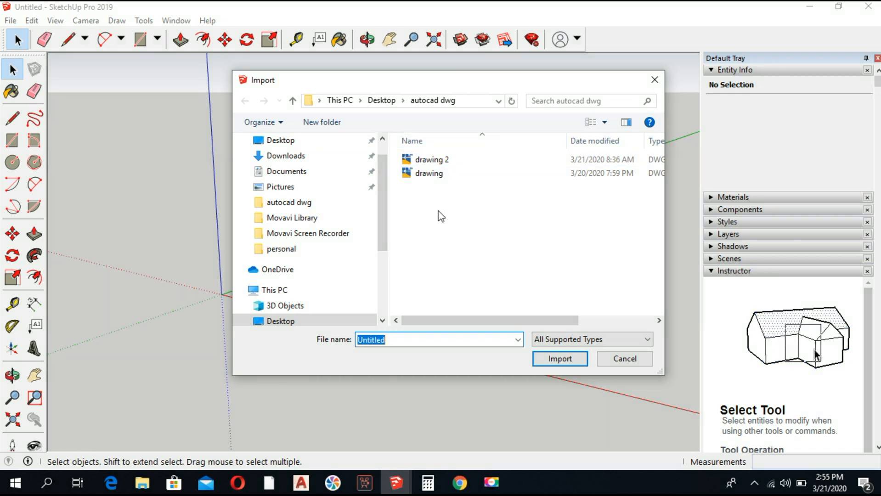
{"action": "left_click", "coordinate": [427, 174]}
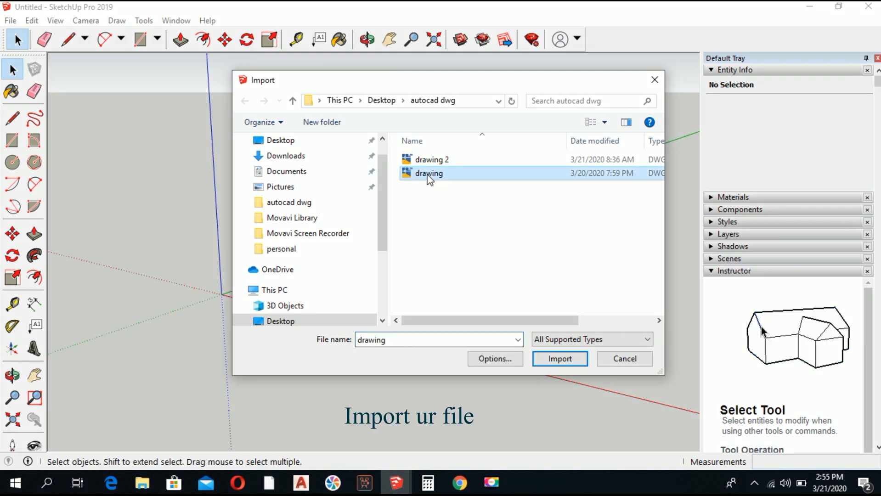
{"action": "left_click", "coordinate": [544, 362]}
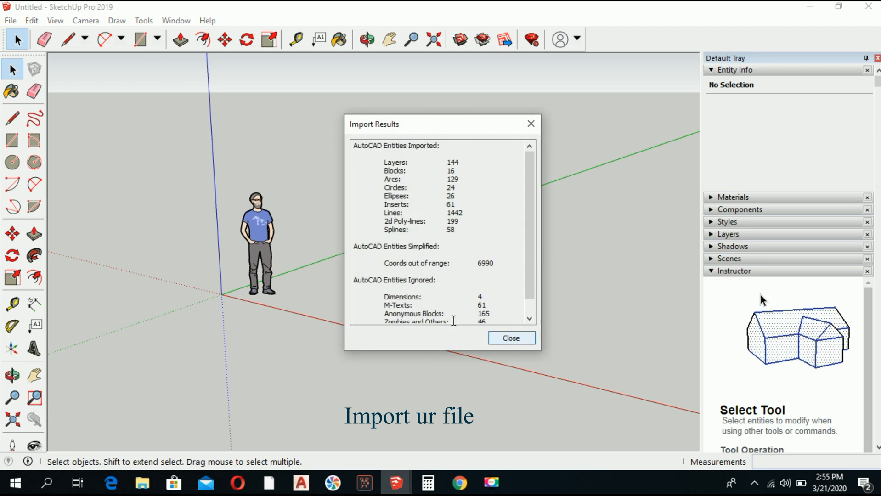
{"action": "left_click", "coordinate": [505, 337]}
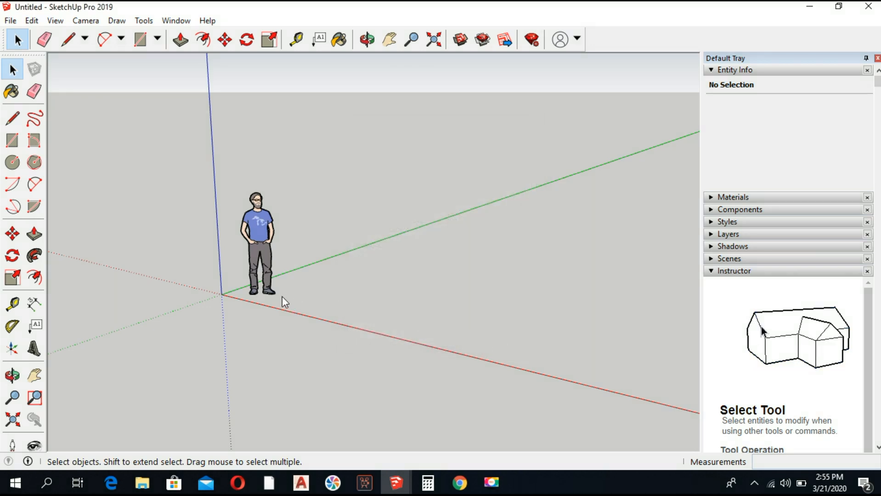
- Explode the imported drawing.dwg component into separate entities
{"action": "scroll", "coordinate": [288, 299], "scroll_direction": "down", "scroll_amount": 5}
{"action": "middle_click_drag", "start_coordinate": [288, 300], "coordinate": [362, 379]}
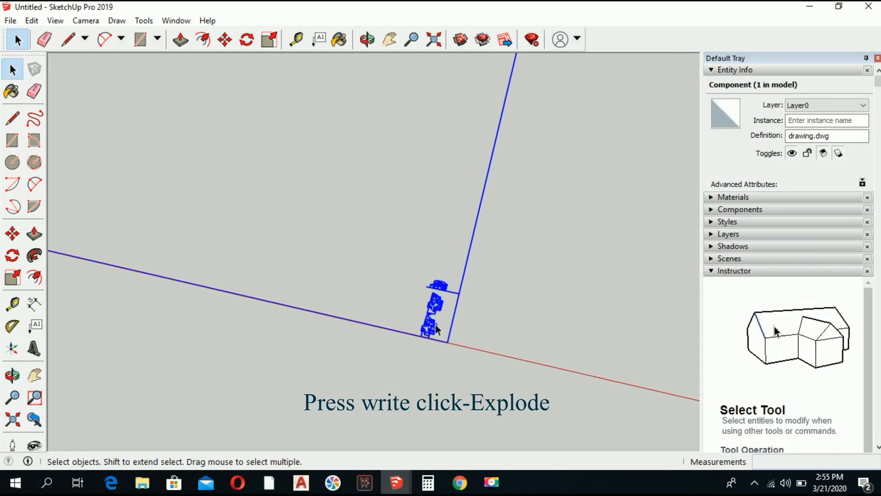
{"action": "right_click", "coordinate": [429, 327]}
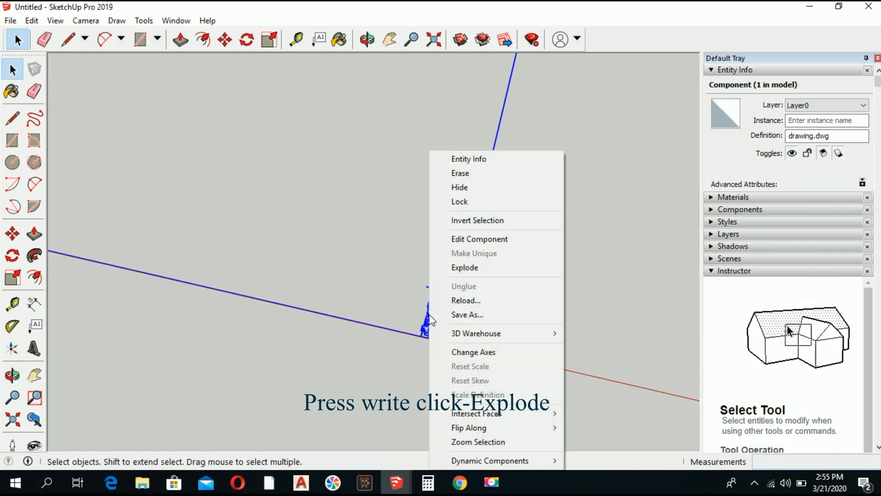
{"action": "left_click", "coordinate": [490, 269]}
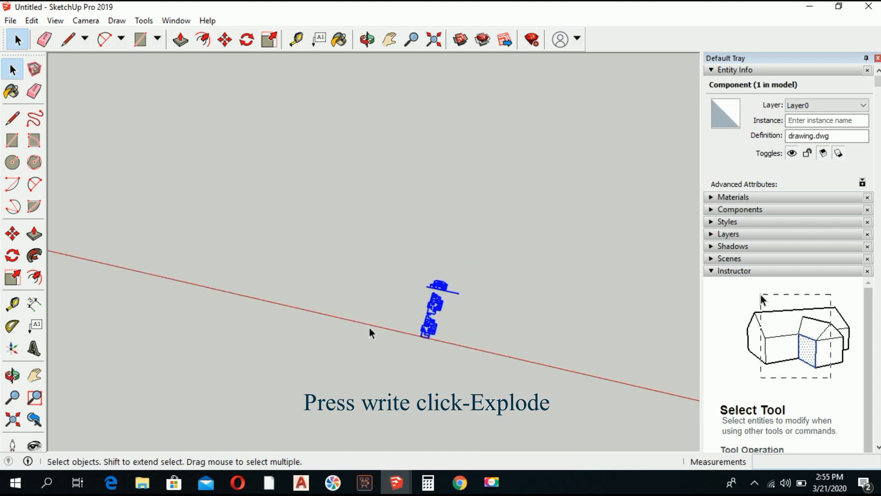
- Select all the exploded drawing entities and combine them into one group
{"action": "left_click_drag", "start_coordinate": [362, 389], "coordinate": [482, 241]}
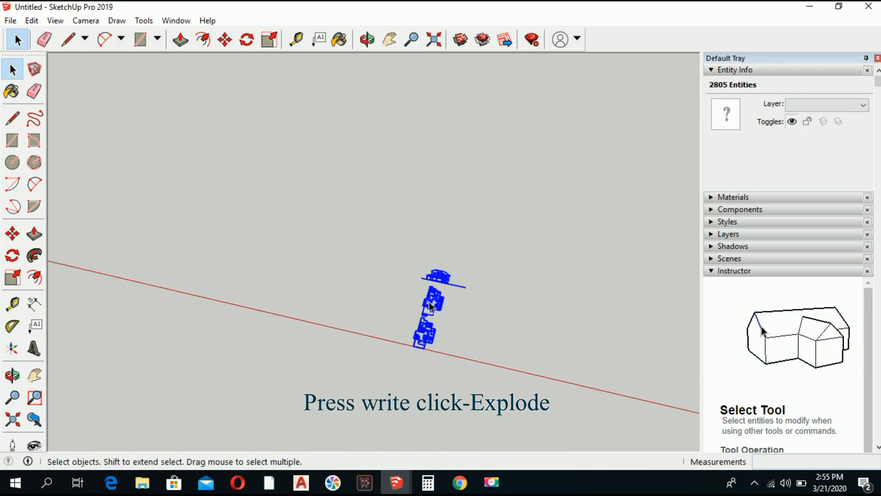
{"action": "right_click", "coordinate": [430, 321]}
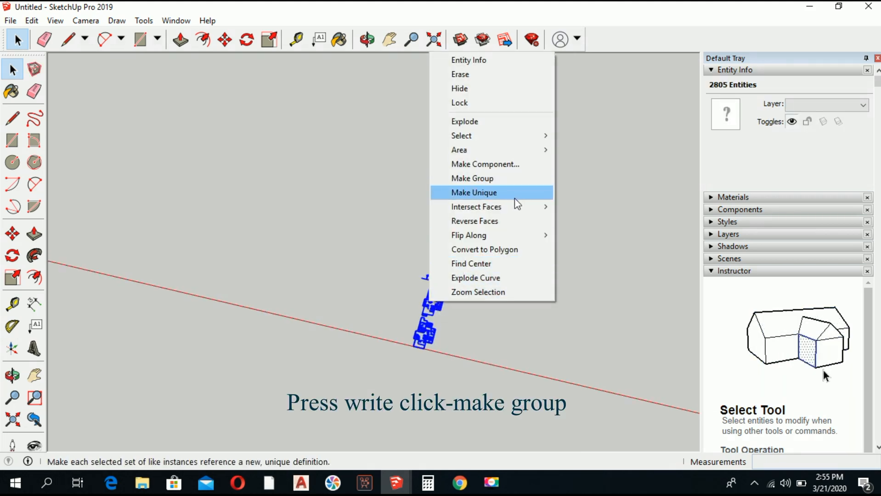
{"action": "left_click", "coordinate": [492, 182]}
- Move the drawing group by the frame corner on the red axis to the model origin, and deselect it
{"action": "scroll", "coordinate": [454, 262], "scroll_direction": "down", "scroll_amount": 3}
{"action": "middle_click_drag", "start_coordinate": [454, 261], "coordinate": [528, 396]}
{"action": "key", "text": "m"}
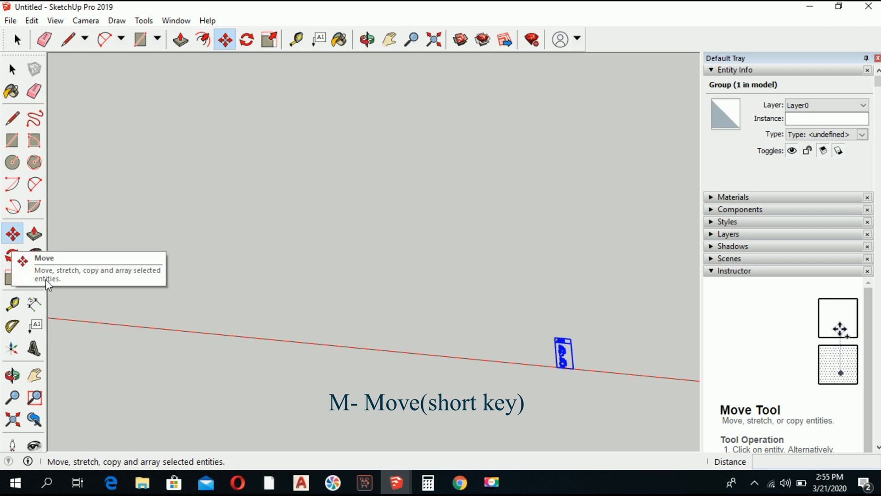
{"action": "middle_click_drag", "start_coordinate": [48, 285], "coordinate": [383, 444]}
{"action": "scroll", "coordinate": [557, 310], "scroll_direction": "up", "scroll_amount": 5}
{"action": "scroll", "coordinate": [540, 280], "scroll_direction": "up", "scroll_amount": 2}
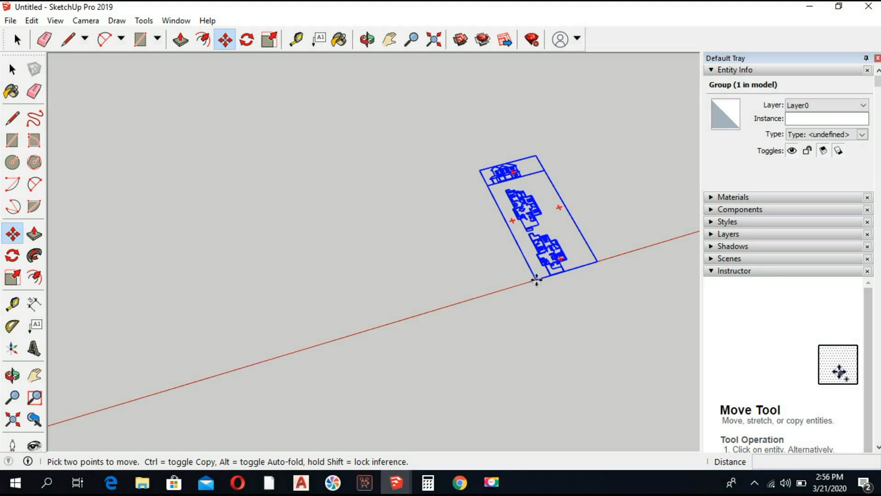
{"action": "left_click", "coordinate": [510, 291]}
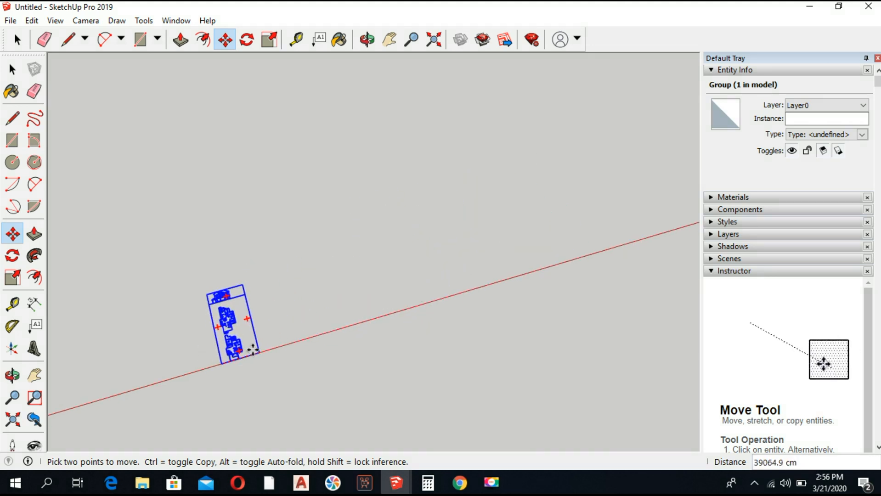
{"action": "middle_click_drag", "start_coordinate": [252, 350], "coordinate": [477, 344]}
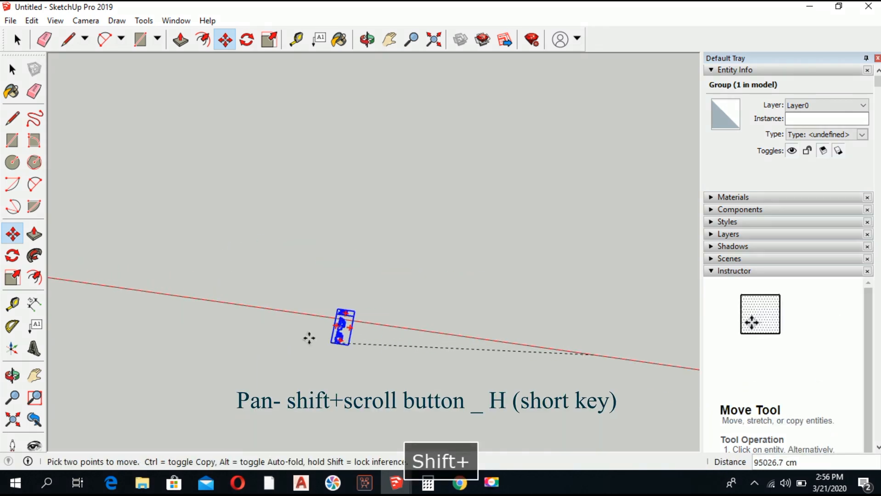
{"action": "middle_click_drag", "start_coordinate": [330, 322], "coordinate": [554, 343], "text": "shift"}
{"action": "scroll", "coordinate": [166, 281], "scroll_direction": "up", "scroll_amount": 5}
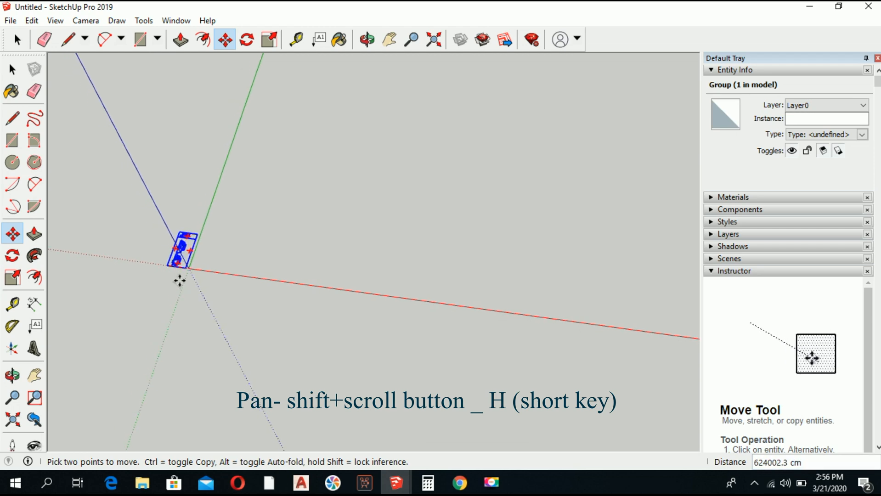
{"action": "scroll", "coordinate": [191, 273], "scroll_direction": "up", "scroll_amount": 6}
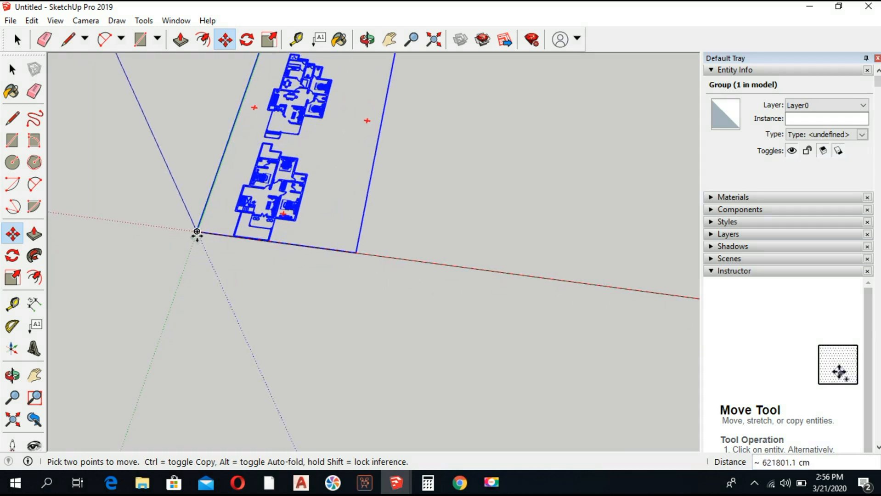
{"action": "scroll", "coordinate": [198, 230], "scroll_direction": "up", "scroll_amount": 4}
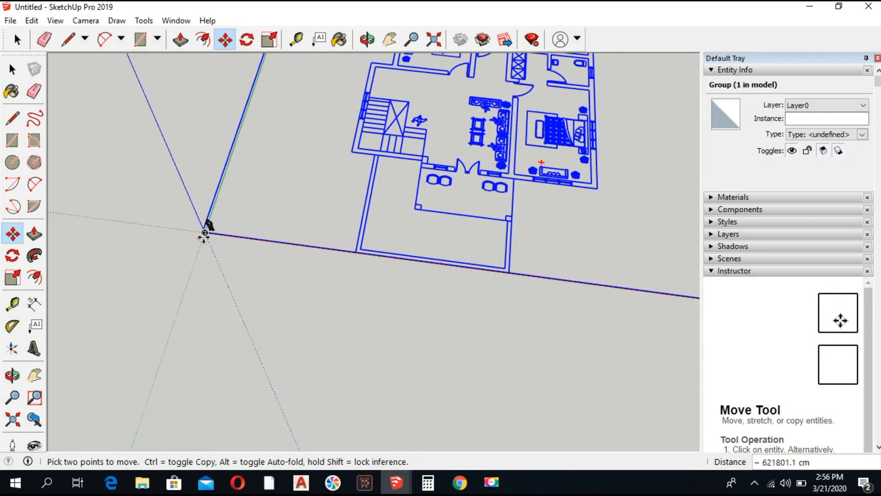
{"action": "scroll", "coordinate": [204, 235], "scroll_direction": "up", "scroll_amount": 4}
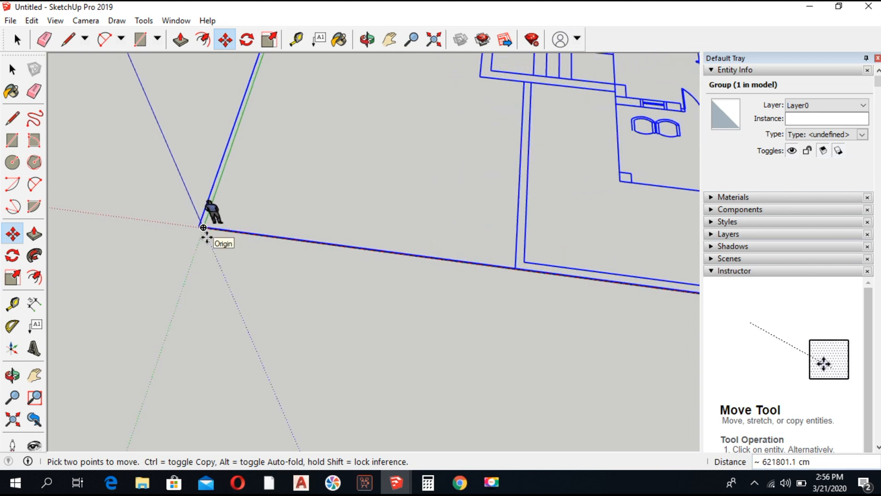
{"action": "scroll", "coordinate": [204, 228], "scroll_direction": "up", "scroll_amount": 4}
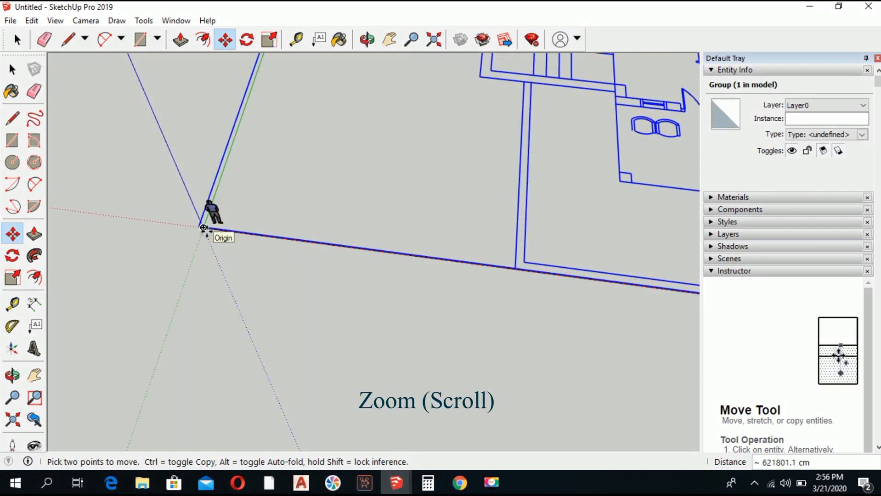
{"action": "left_click", "coordinate": [202, 226]}
{"action": "scroll", "coordinate": [118, 259], "scroll_direction": "down", "scroll_amount": 6}
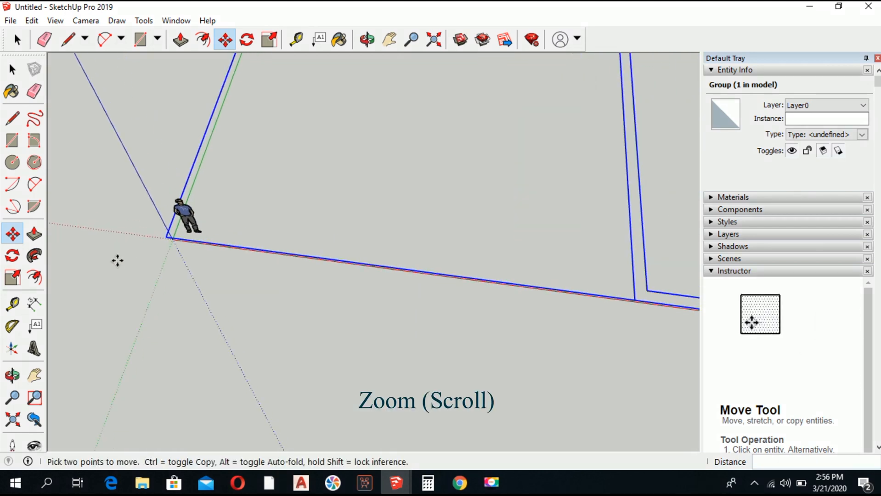
{"action": "middle_click_drag", "start_coordinate": [153, 278], "coordinate": [154, 334]}
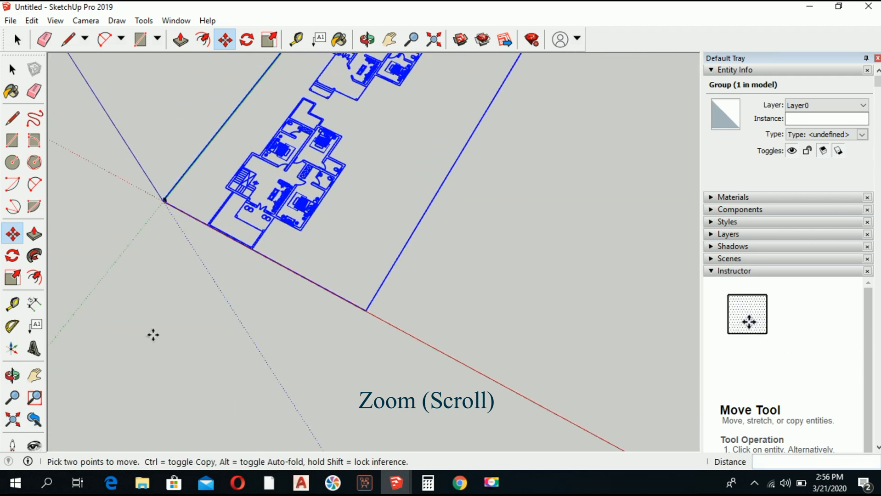
{"action": "key", "text": "space"}
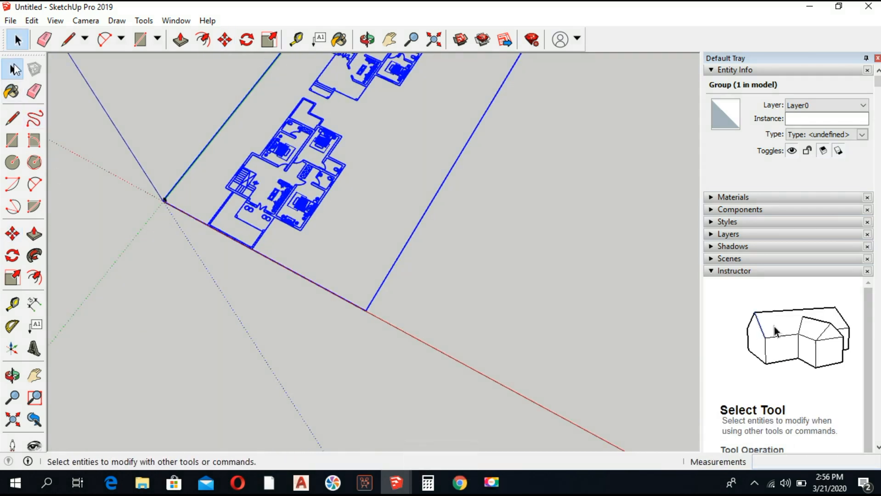
{"action": "scroll", "coordinate": [121, 347], "scroll_direction": "down", "scroll_amount": 4}
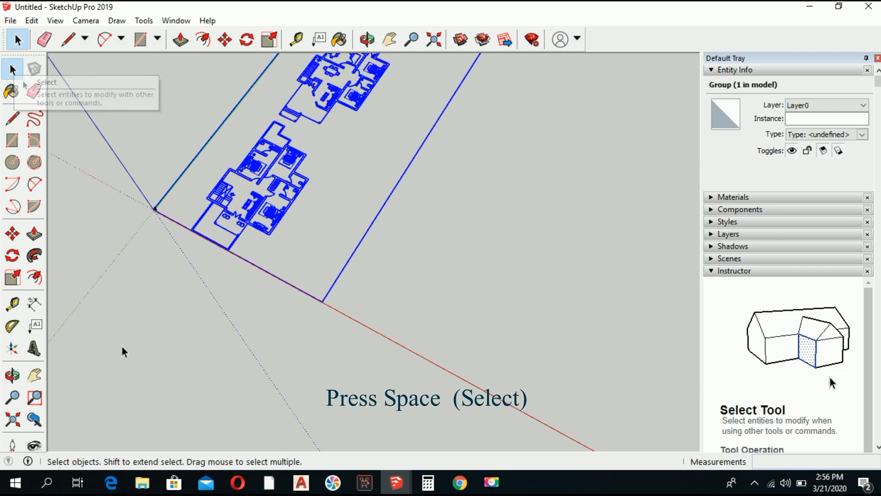
{"action": "left_click", "coordinate": [440, 269]}
- Add a linear dimension along the porch's front edge on the plan with the entrance steps, between its outer corner columns
{"action": "middle_click_drag", "start_coordinate": [184, 327], "coordinate": [257, 360]}
{"action": "scroll", "coordinate": [293, 91], "scroll_direction": "up", "scroll_amount": 3}
{"action": "scroll", "coordinate": [285, 197], "scroll_direction": "up", "scroll_amount": 3}
{"action": "scroll", "coordinate": [276, 239], "scroll_direction": "down", "scroll_amount": 2}
{"action": "middle_click_drag", "start_coordinate": [289, 293], "coordinate": [259, 327]}
{"action": "scroll", "coordinate": [256, 335], "scroll_direction": "up", "scroll_amount": 5}
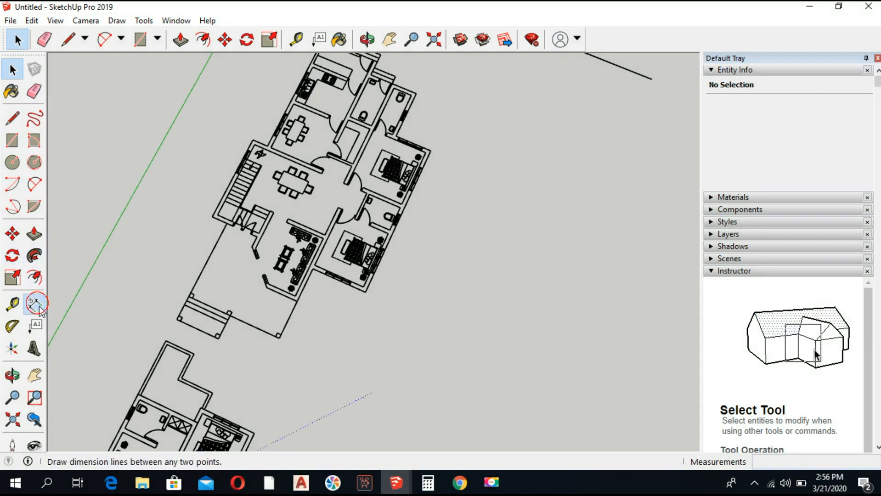
{"action": "left_click", "coordinate": [34, 303]}
{"action": "scroll", "coordinate": [204, 307], "scroll_direction": "up", "scroll_amount": 5}
{"action": "left_click", "coordinate": [196, 282]}
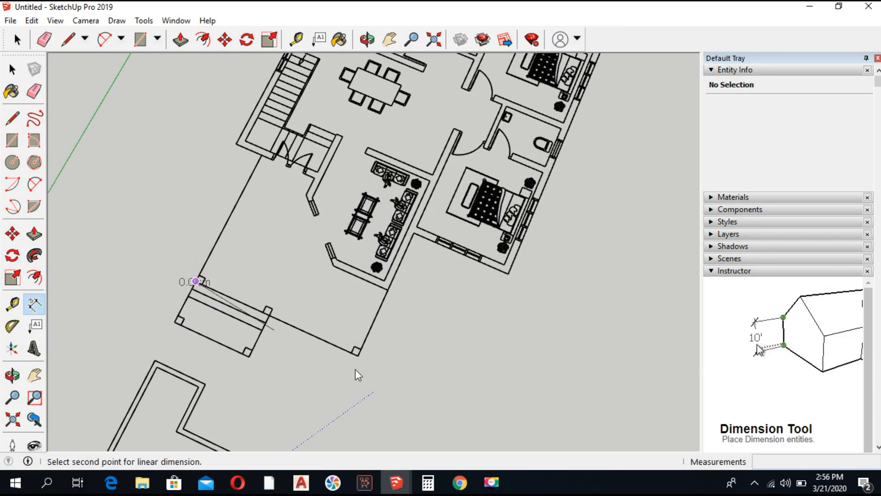
{"action": "scroll", "coordinate": [354, 354], "scroll_direction": "up", "scroll_amount": 2}
{"action": "left_click", "coordinate": [355, 354]}
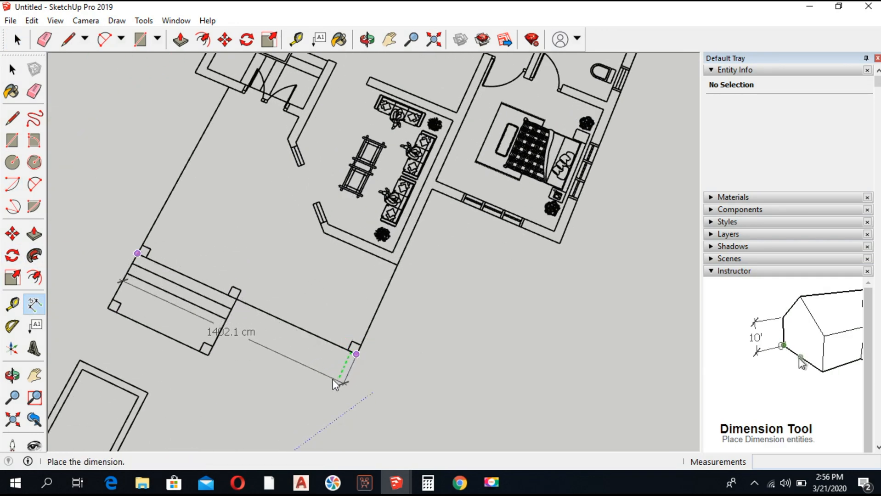
{"action": "left_click", "coordinate": [338, 381]}
- Add a linear dimension along the porch's side, from its outer corner column to the corner of the adjoining bedroom wall
{"action": "middle_click_drag", "start_coordinate": [385, 376], "coordinate": [273, 355]}
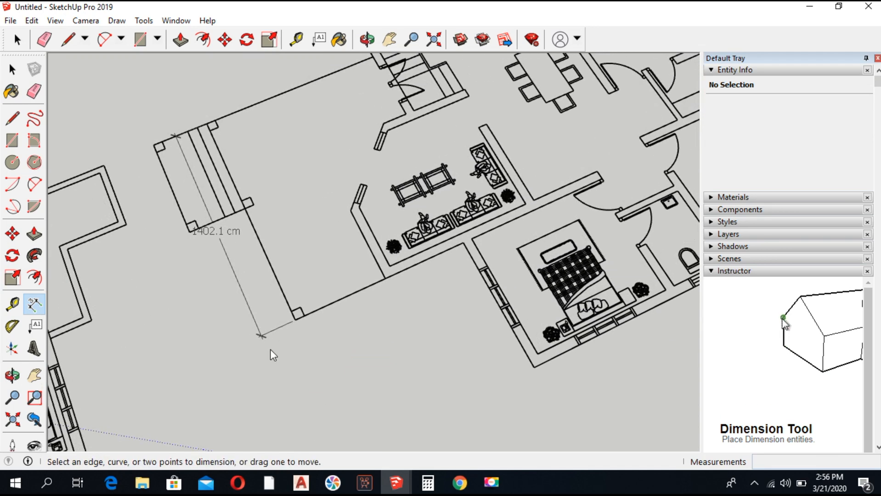
{"action": "left_click", "coordinate": [296, 321]}
{"action": "left_click", "coordinate": [463, 243]}
{"action": "left_click", "coordinate": [404, 319]}
{"action": "middle_click_drag", "start_coordinate": [193, 348], "coordinate": [236, 364]}
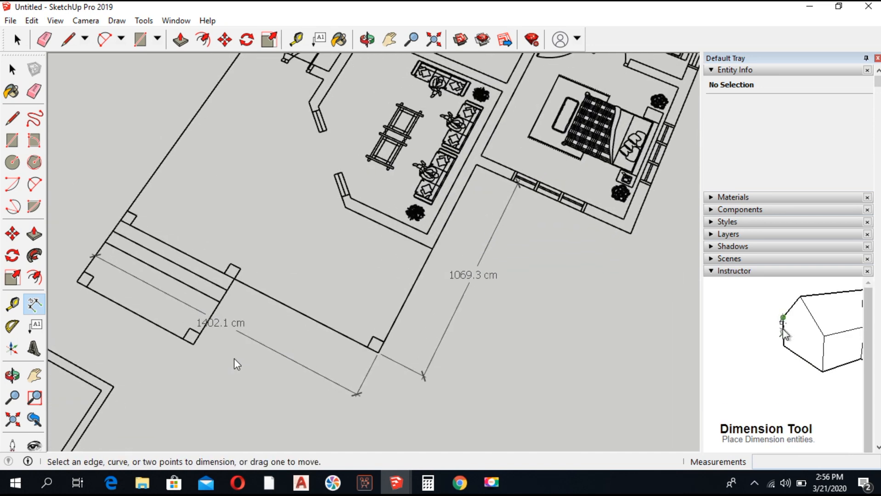
- Switch to the AutoCAD drawing, examine the sitout's front and side dimensions on the ground-floor plan, and return to SketchUp
{"action": "left_click", "coordinate": [301, 483]}
{"action": "left_click", "coordinate": [305, 422]}
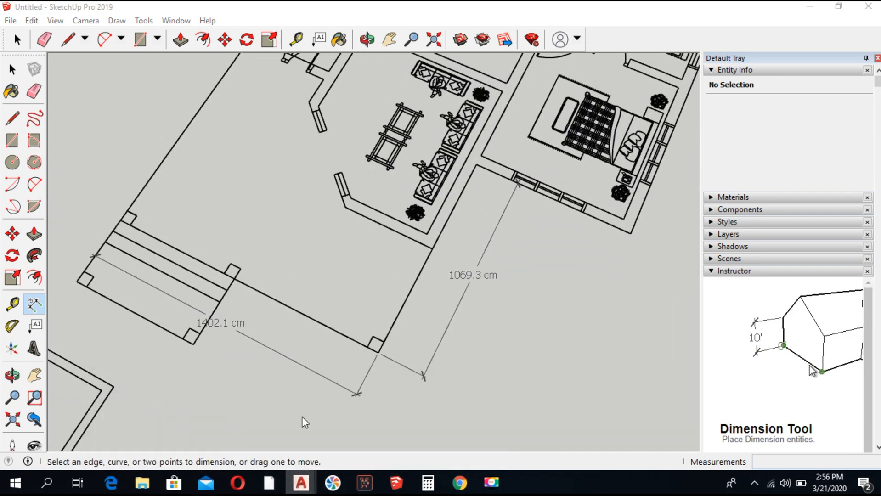
{"action": "scroll", "coordinate": [337, 324], "scroll_direction": "down", "scroll_amount": 5}
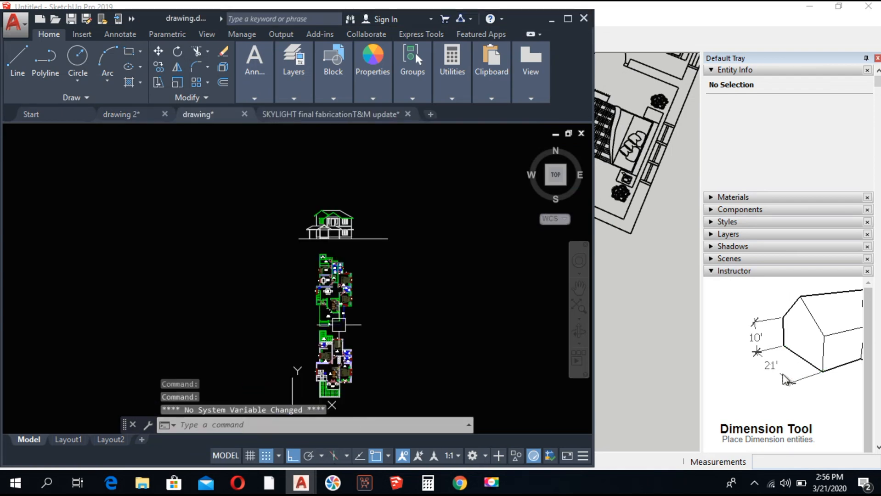
{"action": "scroll", "coordinate": [329, 331], "scroll_direction": "up", "scroll_amount": 8}
{"action": "mouse_move", "coordinate": [317, 344]}
{"action": "middle_mouse_down"}
{"action": "mouse_move", "coordinate": [308, 295]}
{"action": "mouse_move", "coordinate": [279, 258]}
{"action": "middle_mouse_up"}
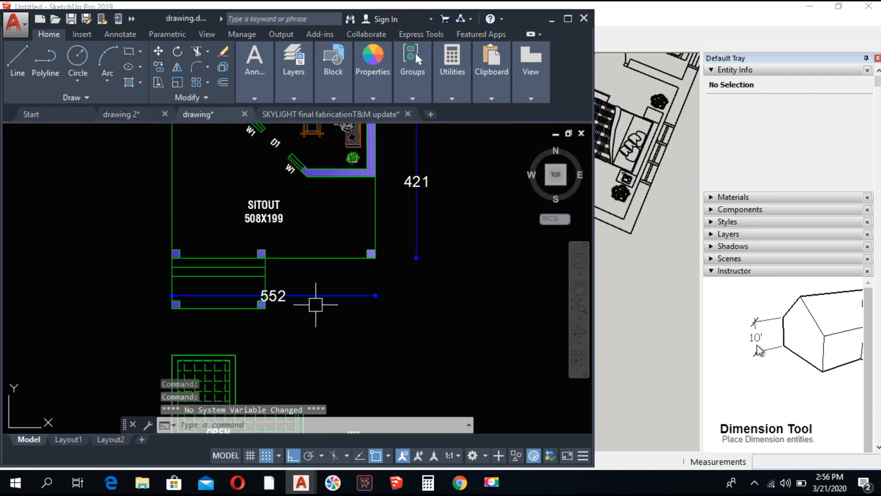
{"action": "middle_click_drag", "start_coordinate": [392, 263], "coordinate": [282, 330]}
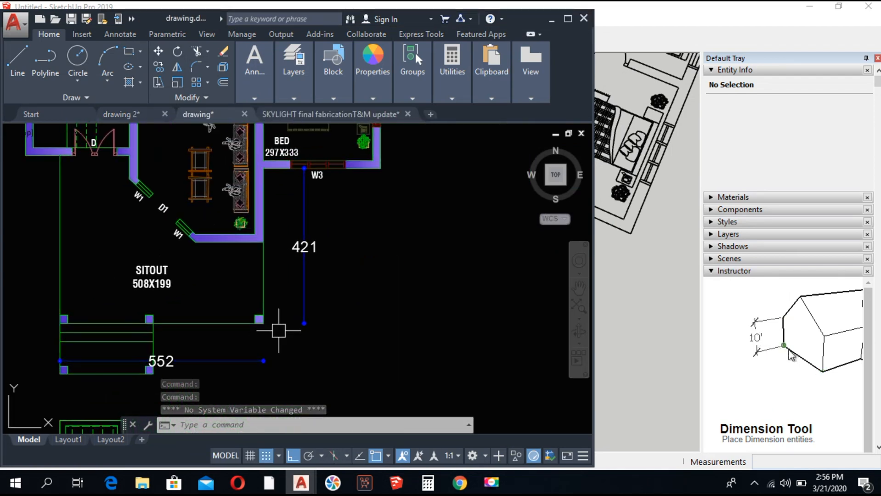
{"action": "left_click", "coordinate": [621, 295]}
- Measure the porch's front edge between its outer corner columns with the Tape Measure tool, and resize the whole model to make this length 552 cm
{"action": "middle_click_drag", "start_coordinate": [258, 365], "coordinate": [238, 366]}
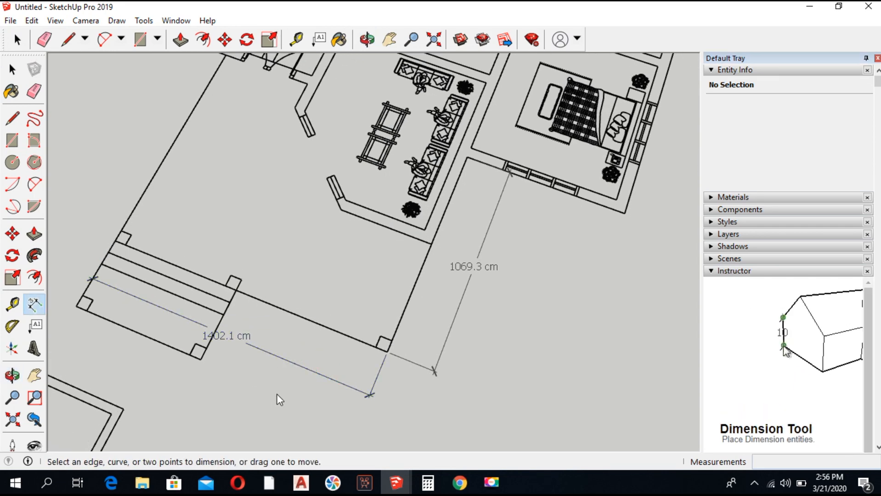
{"action": "key", "text": "t"}
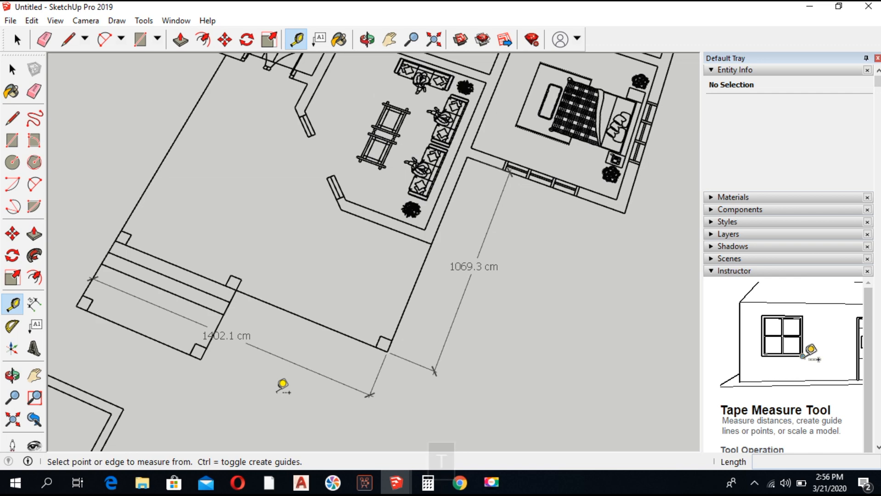
{"action": "scroll", "coordinate": [115, 243], "scroll_direction": "up", "scroll_amount": 5}
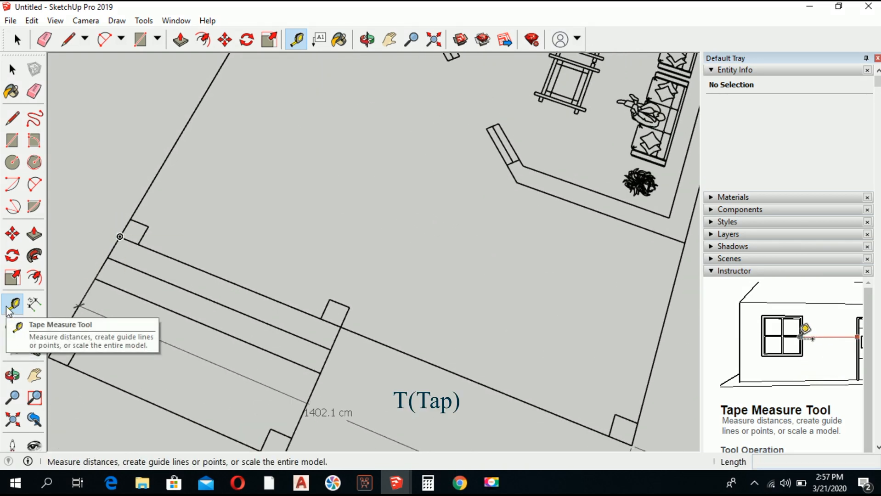
{"action": "scroll", "coordinate": [126, 231], "scroll_direction": "up", "scroll_amount": 3}
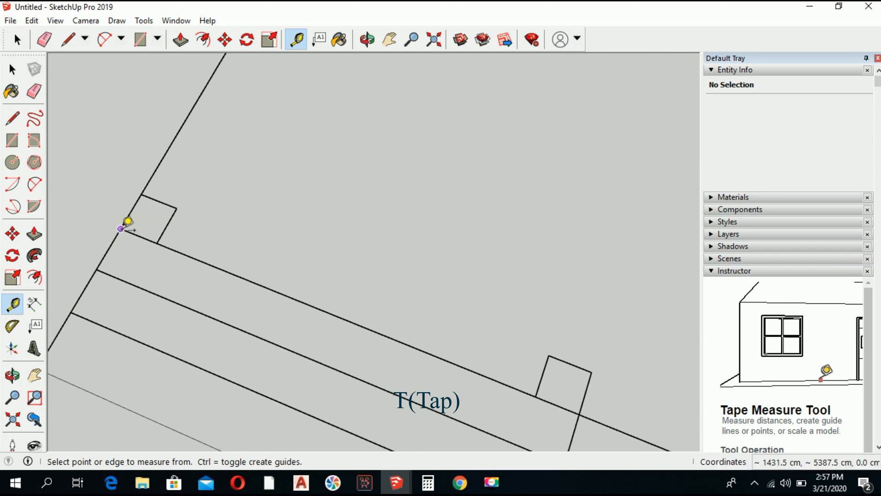
{"action": "left_click", "coordinate": [121, 229]}
{"action": "scroll", "coordinate": [73, 201], "scroll_direction": "down", "scroll_amount": 5}
{"action": "scroll", "coordinate": [390, 344], "scroll_direction": "up", "scroll_amount": 4}
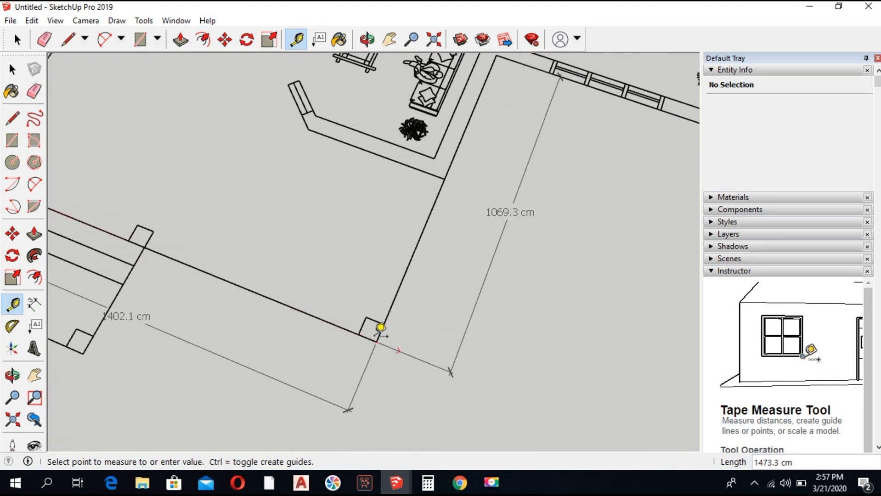
{"action": "left_click", "coordinate": [378, 343]}
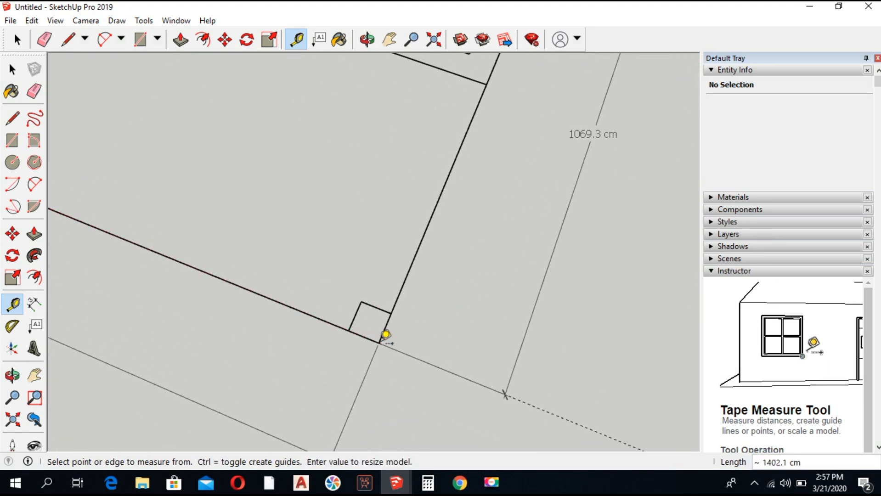
{"action": "type", "text": "5"}
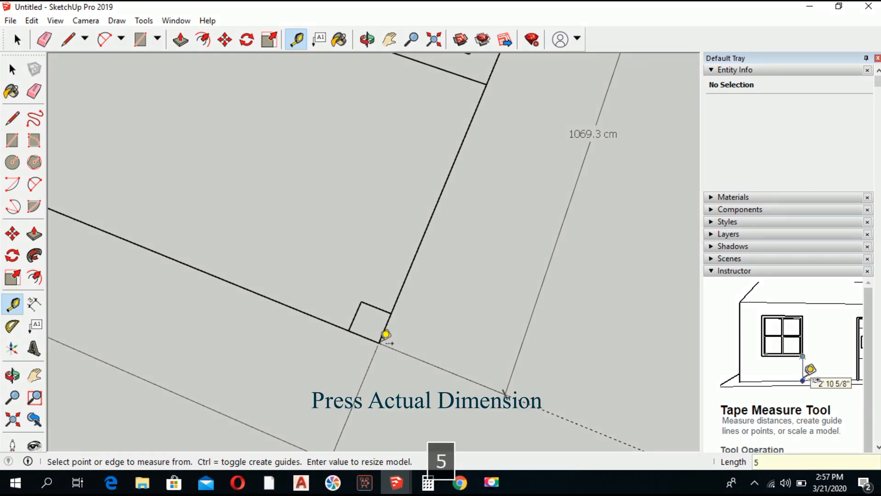
{"action": "type", "text": "52"}
{"action": "key", "text": "Return"}
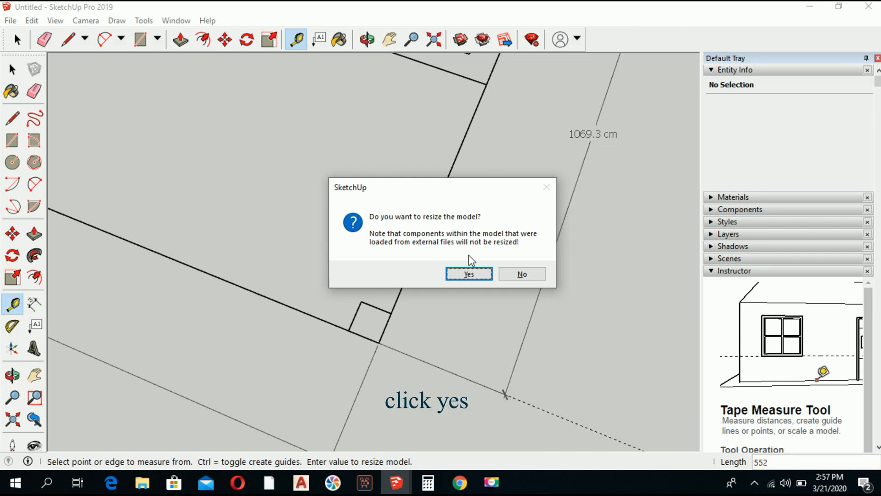
{"action": "left_click", "coordinate": [470, 274]}
{"action": "left_click", "coordinate": [16, 70]}
- Examine the porch's front and side dimensions and the overall layout of the rescaled floor plans and elevation
{"action": "scroll", "coordinate": [342, 236], "scroll_direction": "down", "scroll_amount": 6}
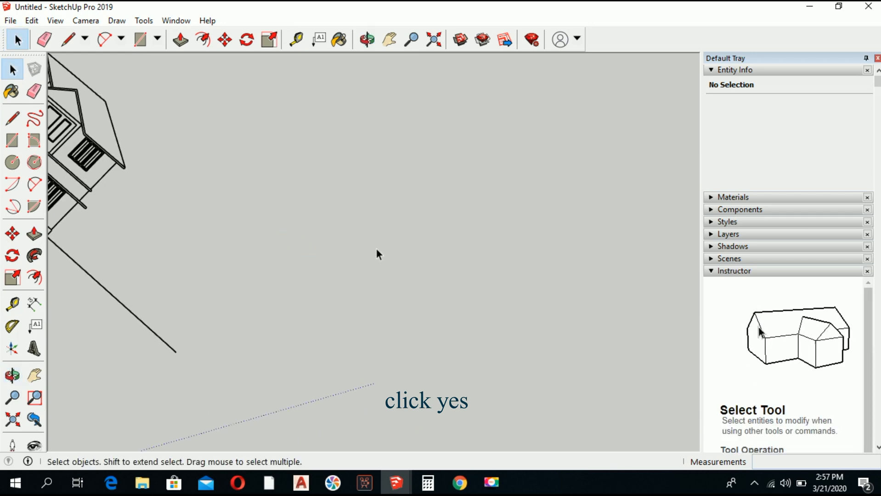
{"action": "scroll", "coordinate": [118, 275], "scroll_direction": "up", "scroll_amount": 6}
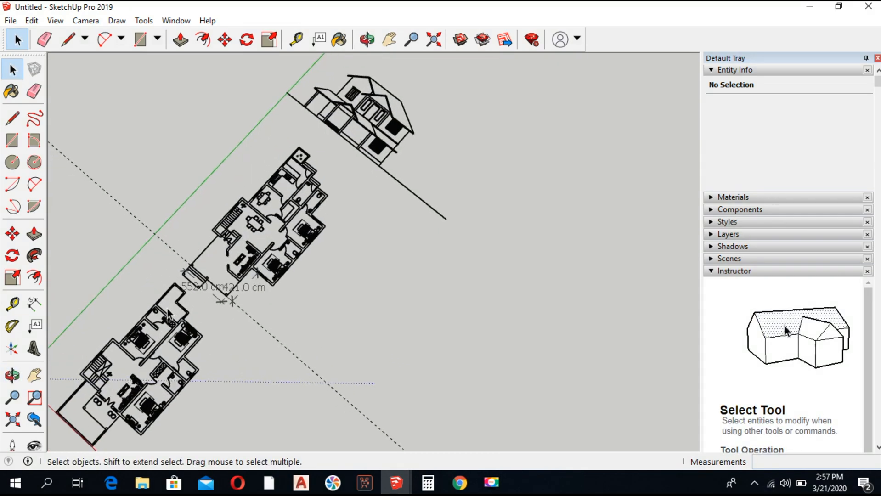
{"action": "scroll", "coordinate": [186, 291], "scroll_direction": "up", "scroll_amount": 5}
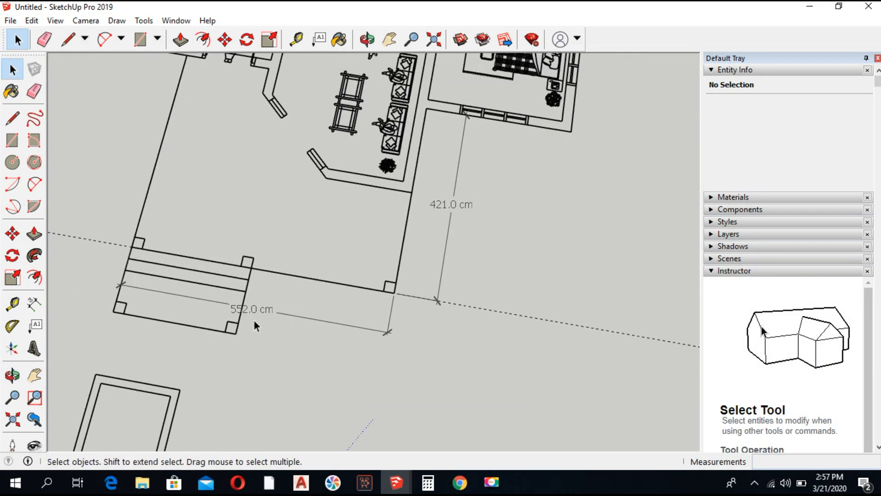
{"action": "scroll", "coordinate": [210, 296], "scroll_direction": "up", "scroll_amount": 1}
{"action": "scroll", "coordinate": [193, 287], "scroll_direction": "down", "scroll_amount": 1}
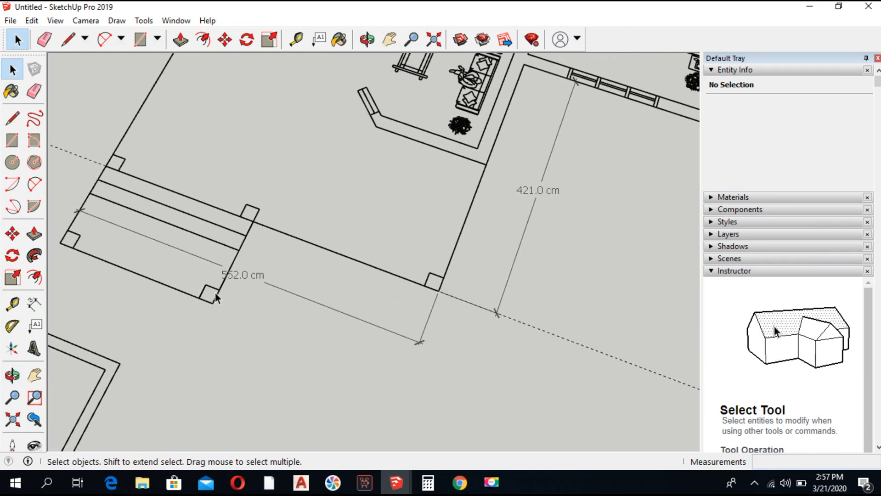
{"action": "scroll", "coordinate": [355, 351], "scroll_direction": "down", "scroll_amount": 4}
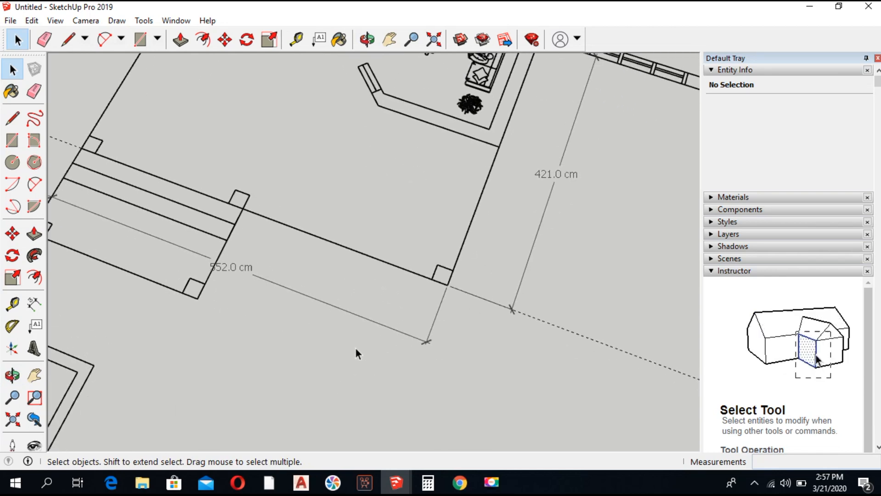
{"action": "middle_click_drag", "start_coordinate": [400, 324], "coordinate": [292, 299]}
{"action": "scroll", "coordinate": [388, 285], "scroll_direction": "down", "scroll_amount": 4}
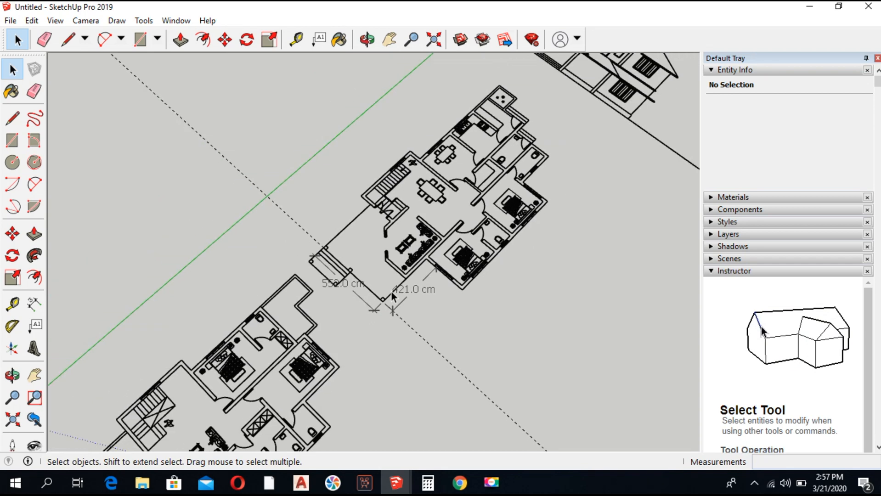
{"action": "scroll", "coordinate": [372, 308], "scroll_direction": "down", "scroll_amount": 3}
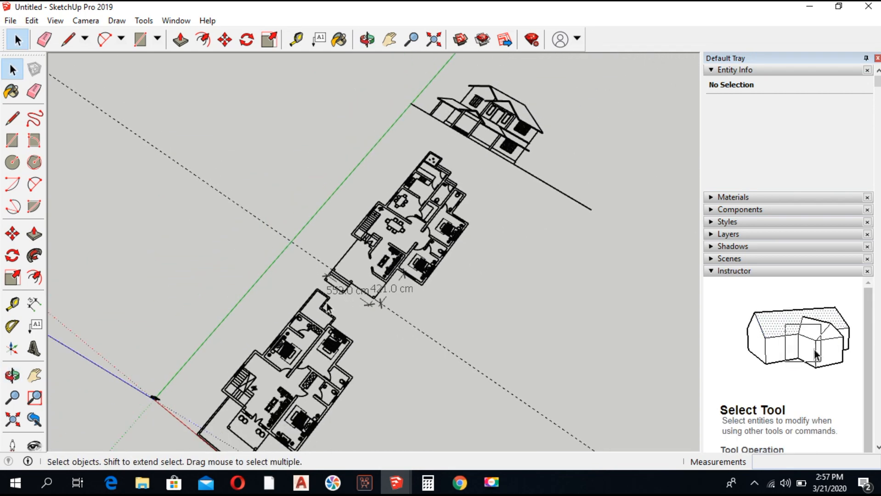
{"action": "scroll", "coordinate": [341, 291], "scroll_direction": "up", "scroll_amount": 2}
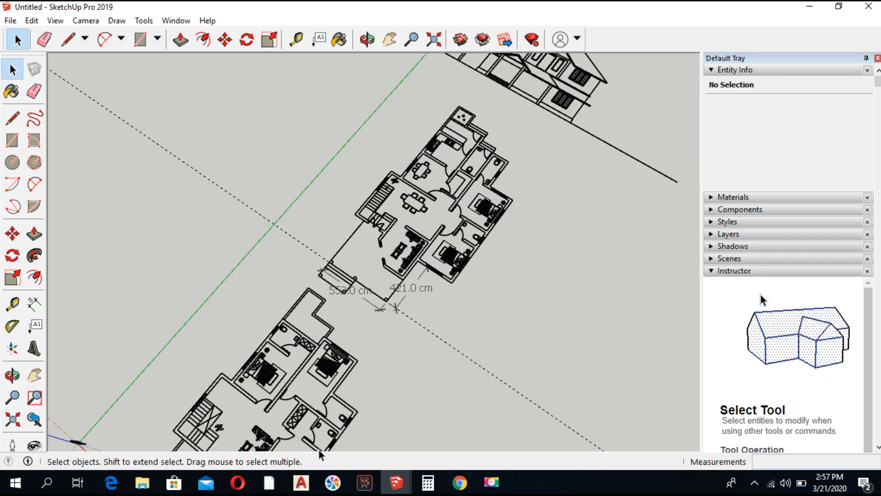